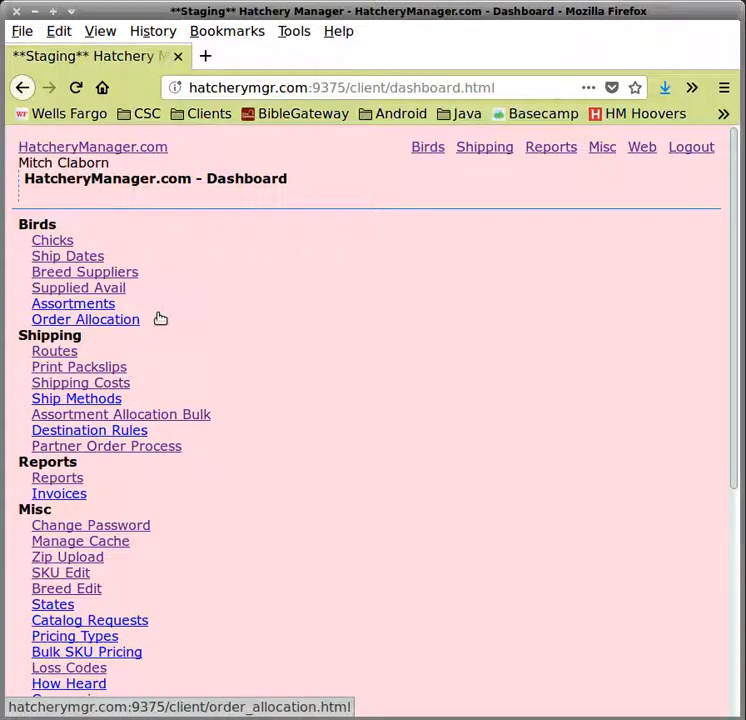
# - Open the packing slip printing page and list the unprinted orders for ship date 2018-02-05
pyautogui.click(103, 368)
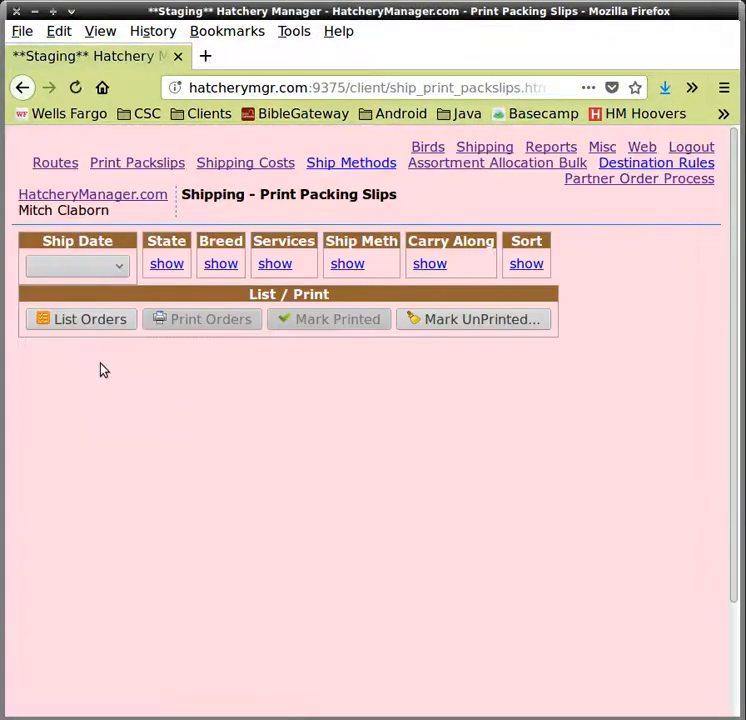
pyautogui.click(103, 275)
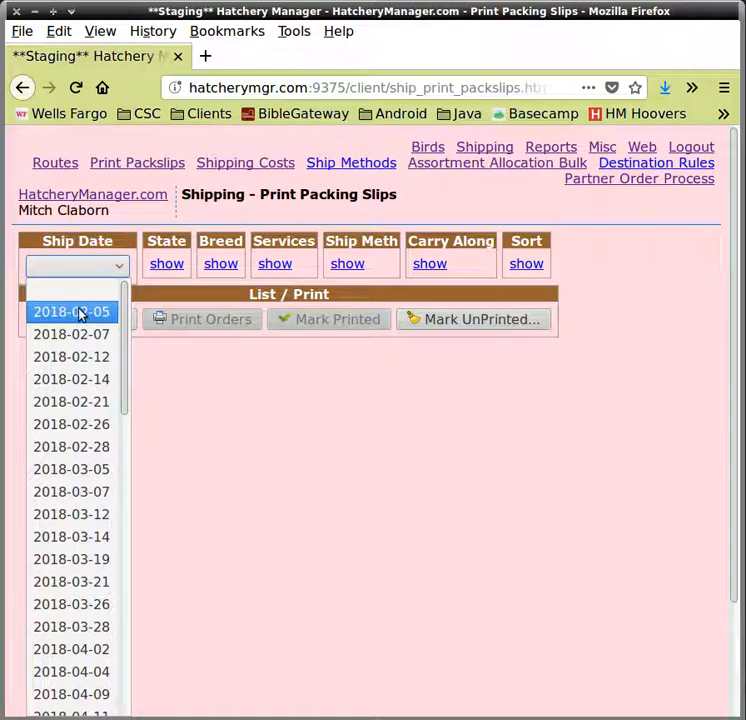
pyautogui.click(80, 313)
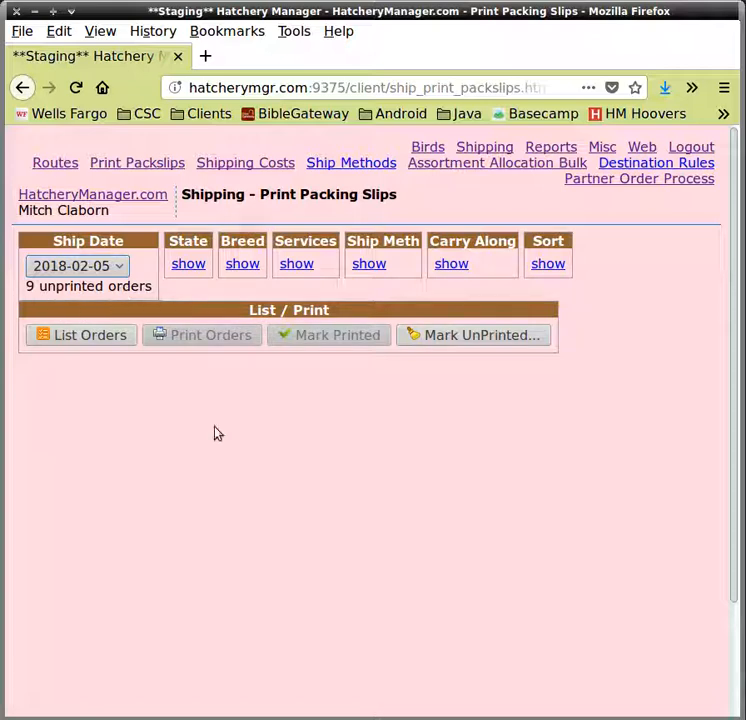
pyautogui.click(62, 327)
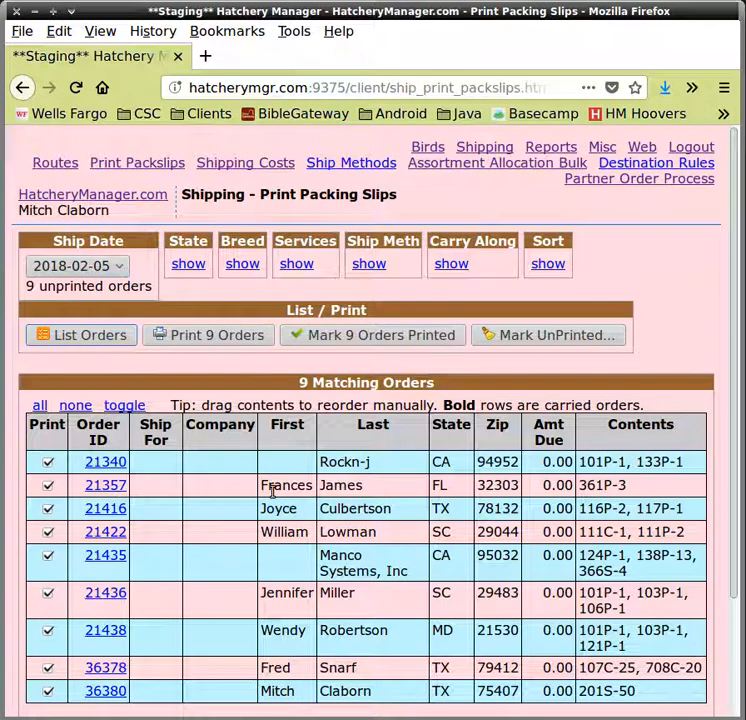
pyautogui.scroll(-3, 272, 491)
pyautogui.scroll(3, 272, 491)
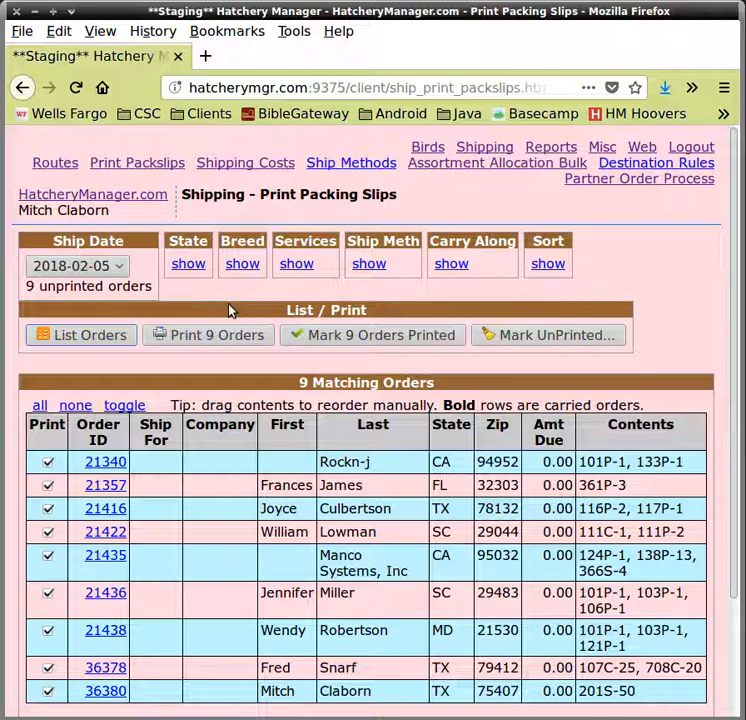
# - Filter the orders by the state Texas and refresh the order list
pyautogui.click(188, 265)
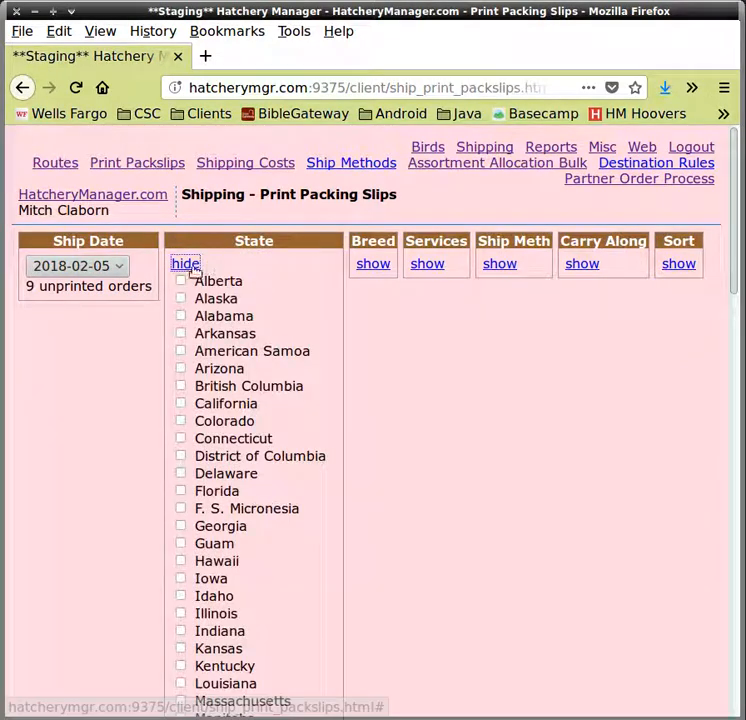
pyautogui.scroll(-4, 247, 418)
pyautogui.scroll(-10, 247, 418)
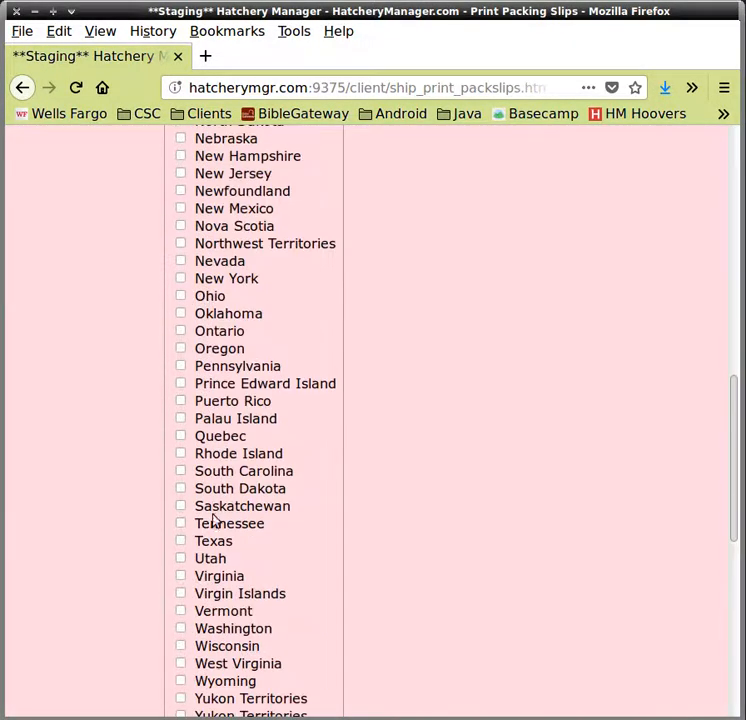
pyautogui.click(213, 542)
pyautogui.scroll(10, 214, 540)
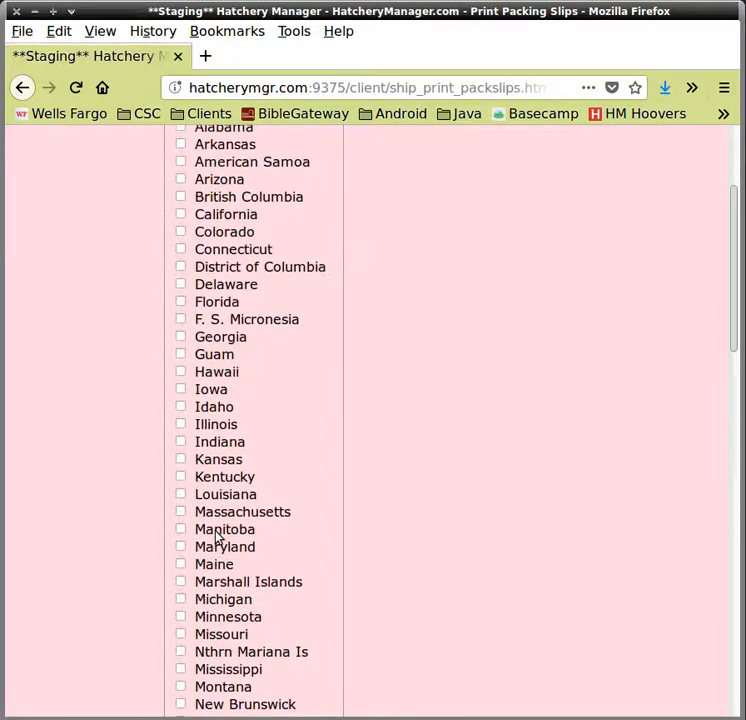
pyautogui.scroll(4, 214, 536)
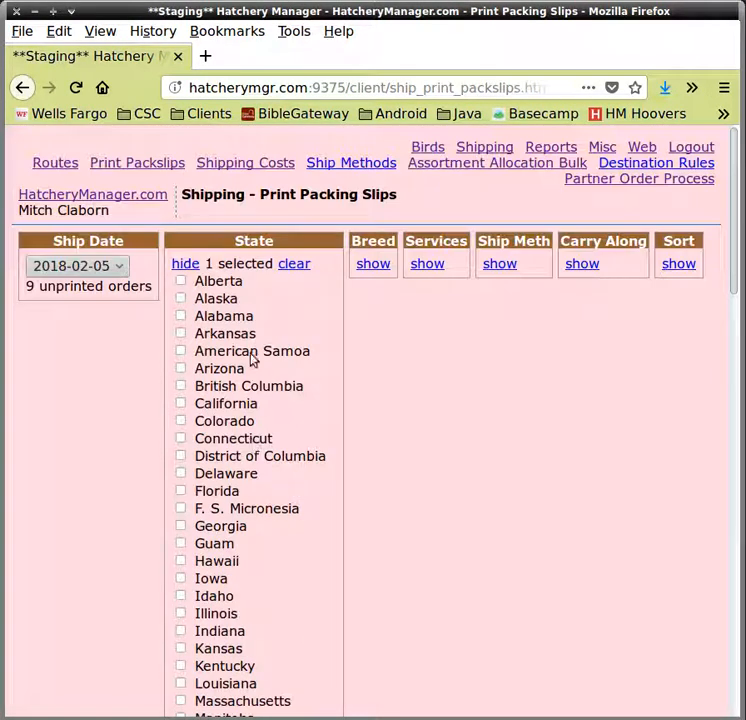
pyautogui.click(186, 264)
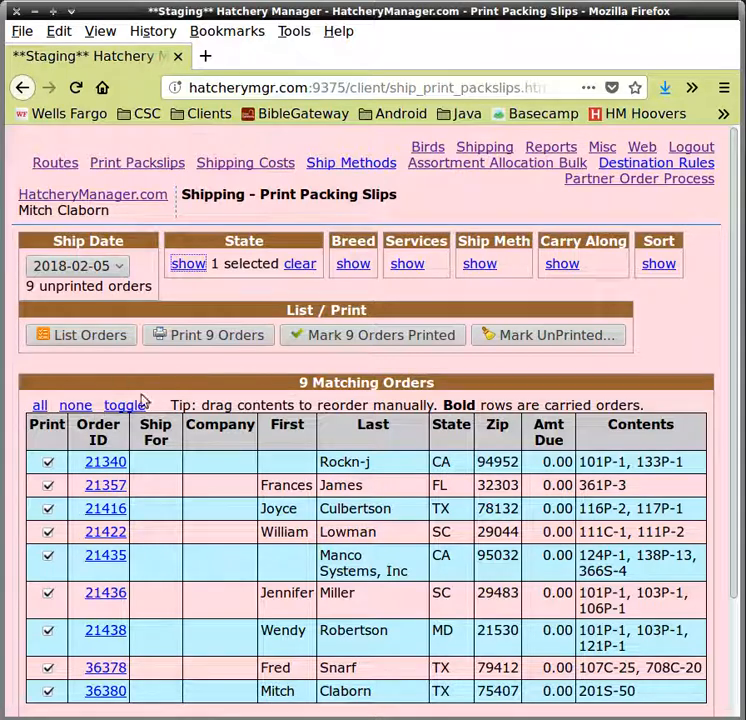
pyautogui.click(104, 338)
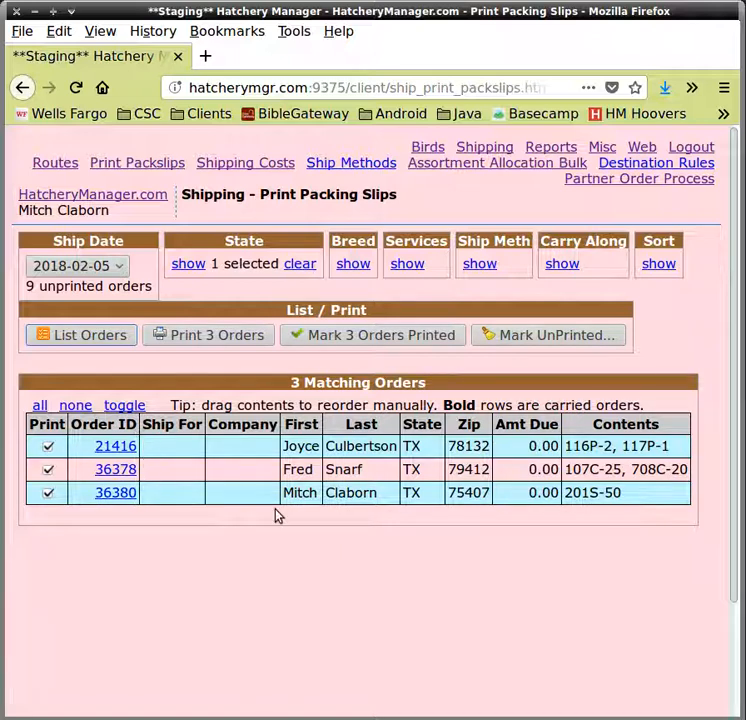
# - Sort the orders by Customer Last Name in ascending order and refresh the list
pyautogui.click(657, 266)
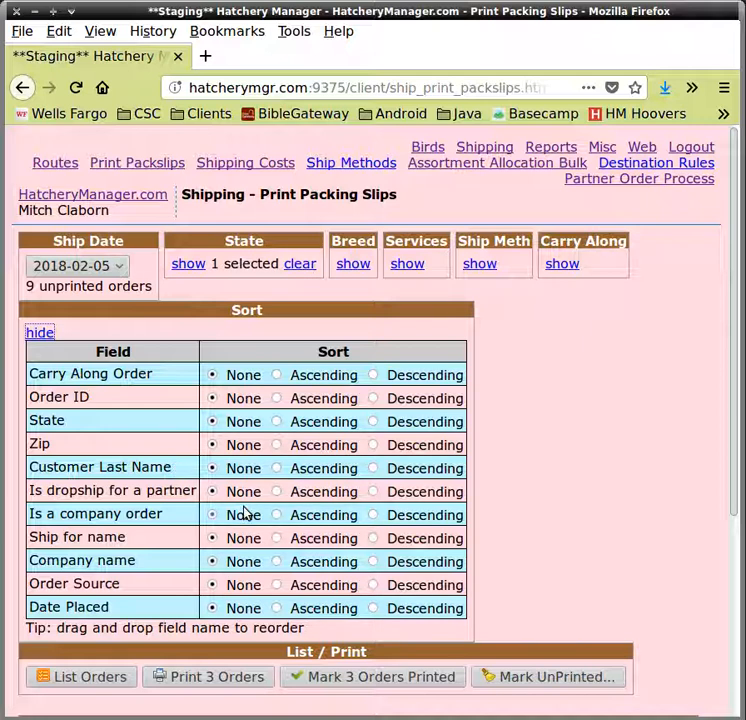
pyautogui.click(315, 477)
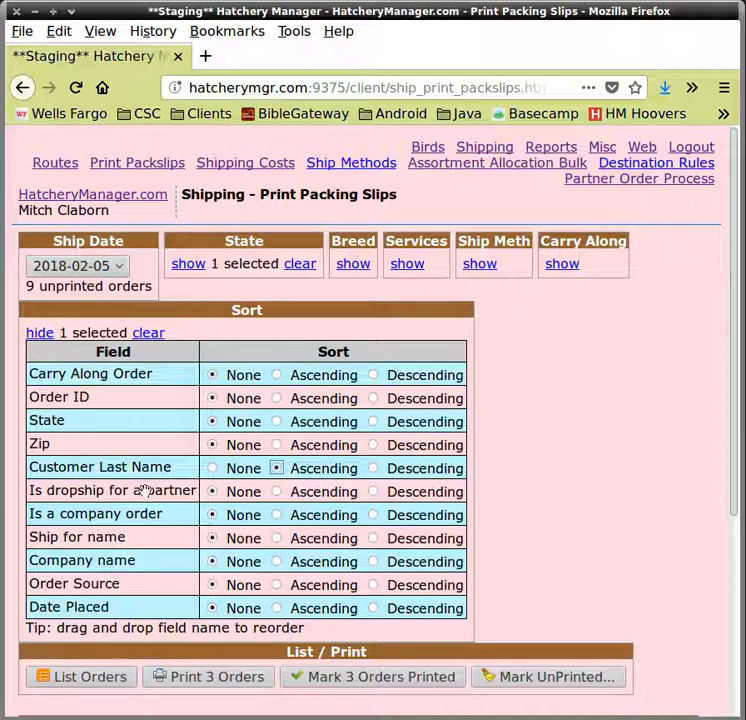
pyautogui.click(42, 333)
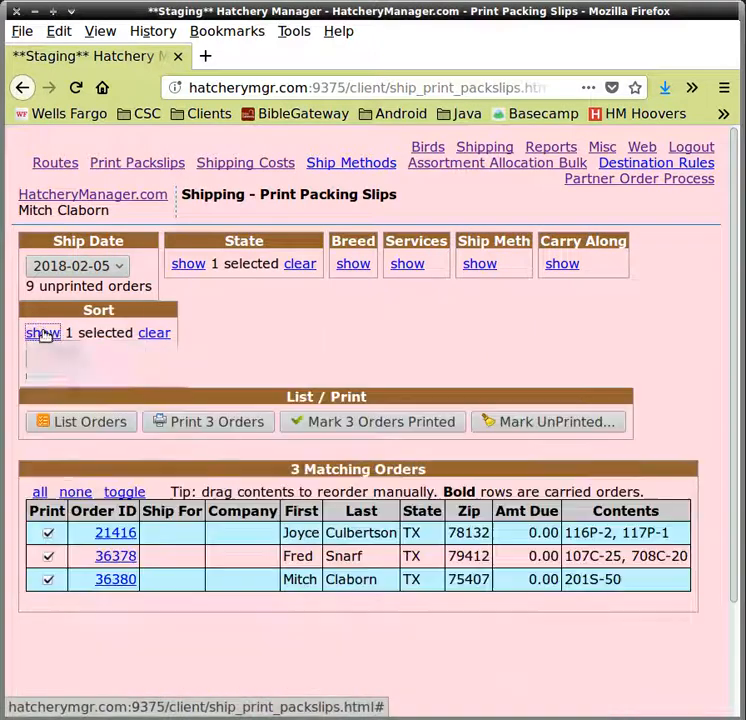
pyautogui.click(104, 384)
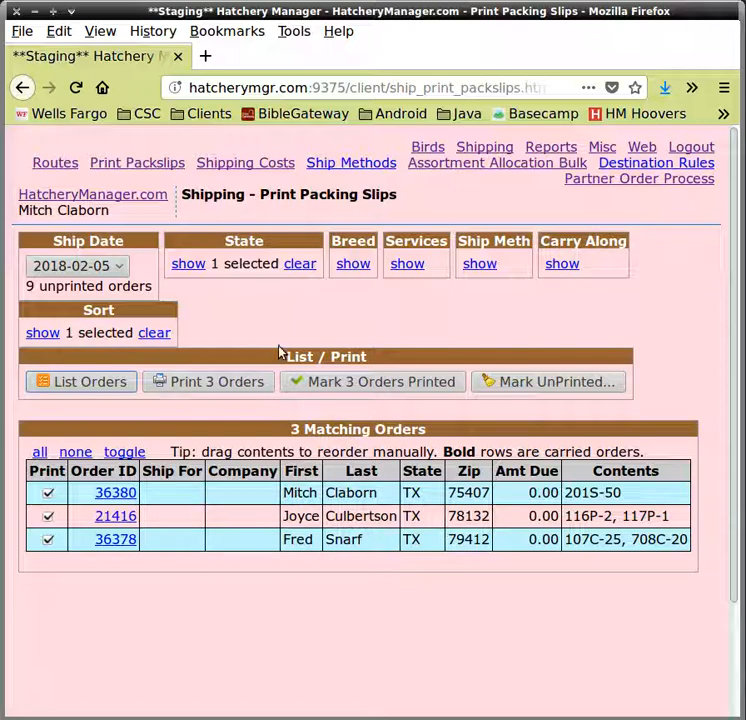
# - Examine the filter options available for Breed, Services, Ship Meth and Carry Along
pyautogui.click(362, 267)
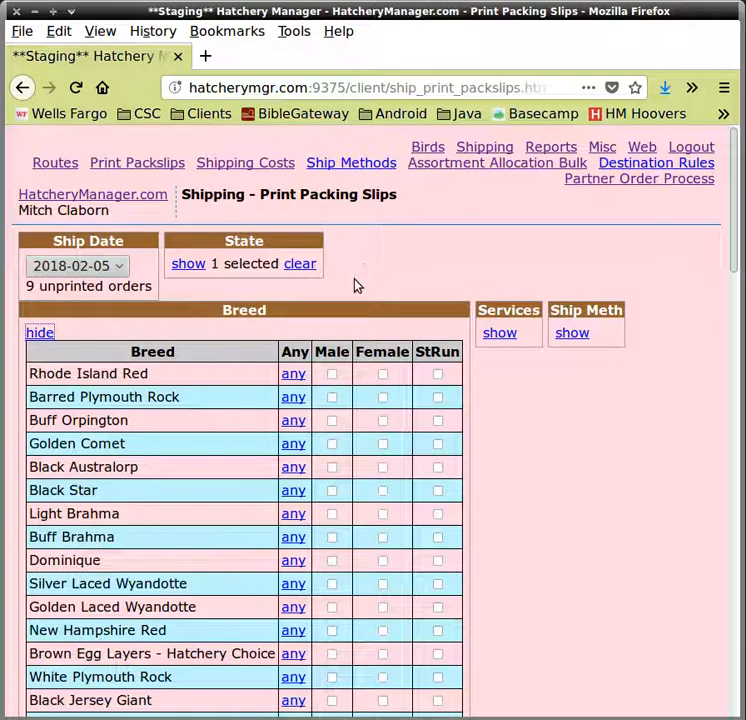
pyautogui.click(40, 333)
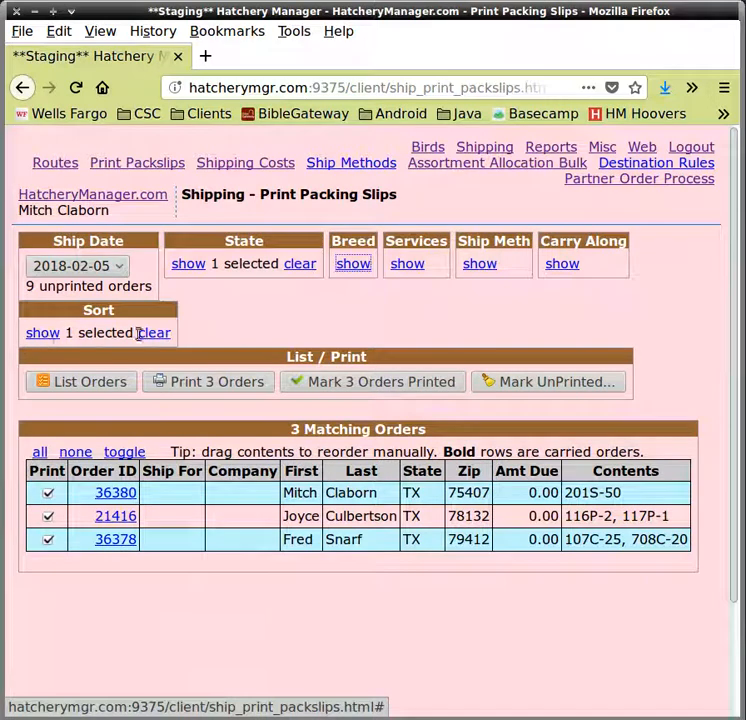
pyautogui.click(405, 264)
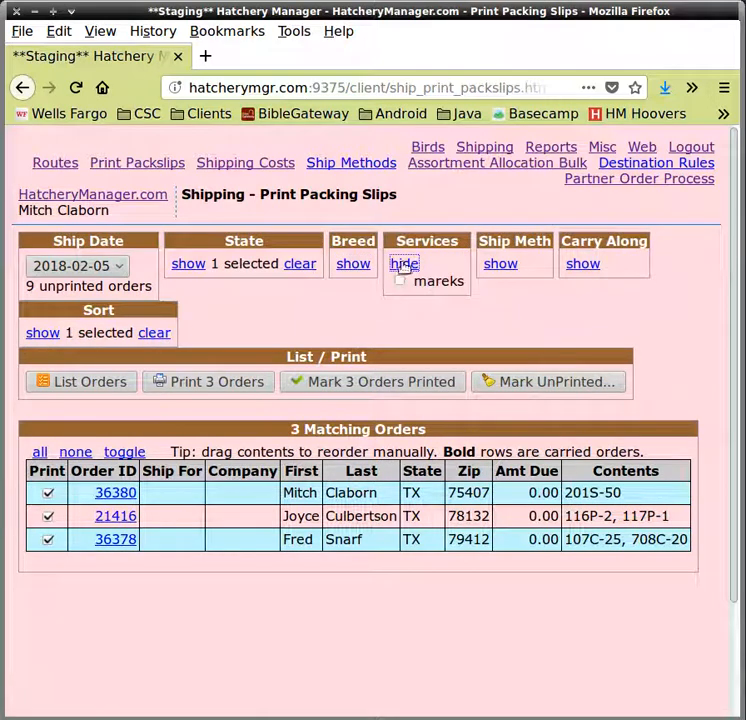
pyautogui.click(403, 264)
pyautogui.click(481, 266)
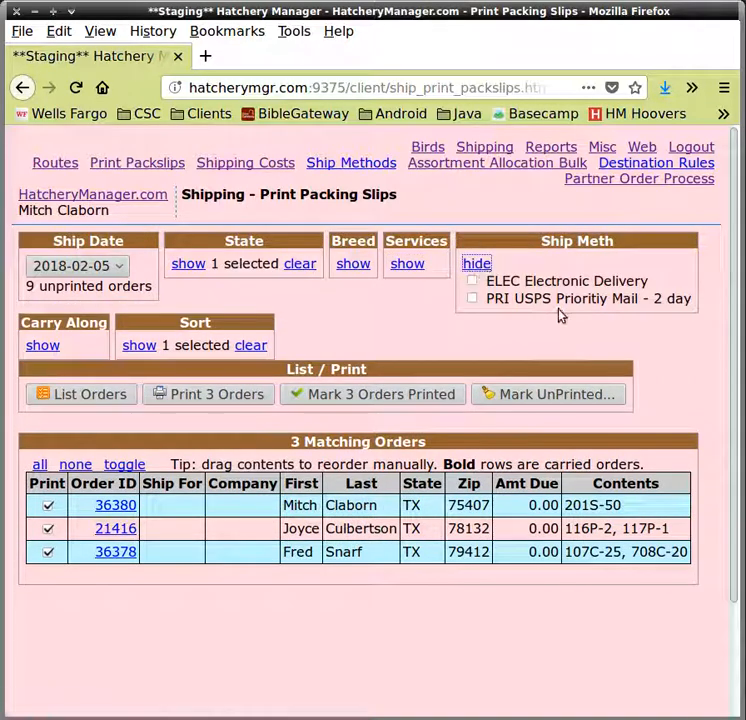
pyautogui.click(477, 266)
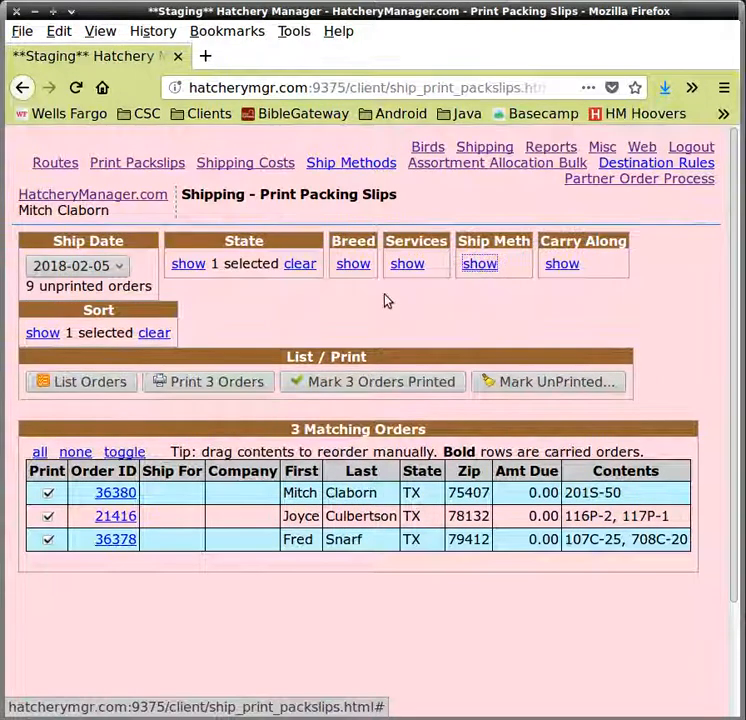
pyautogui.click(564, 267)
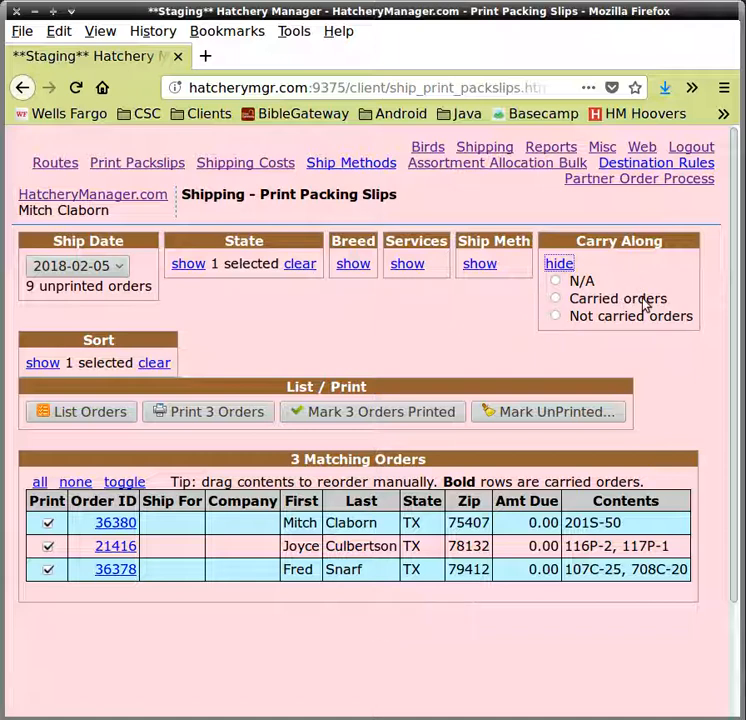
pyautogui.click(560, 263)
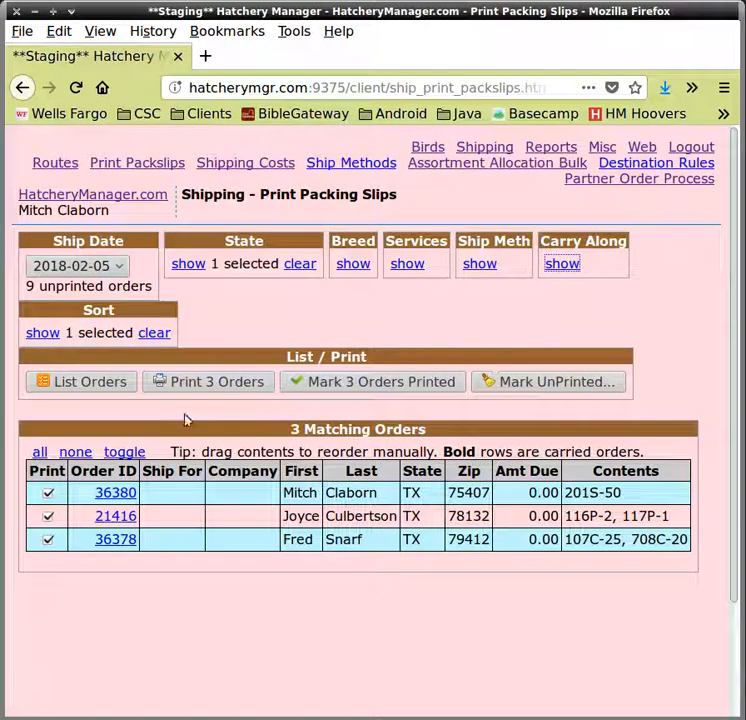
# - Generate the packing slips for the listed Texas orders and review the pages and the print options
pyautogui.click(121, 385)
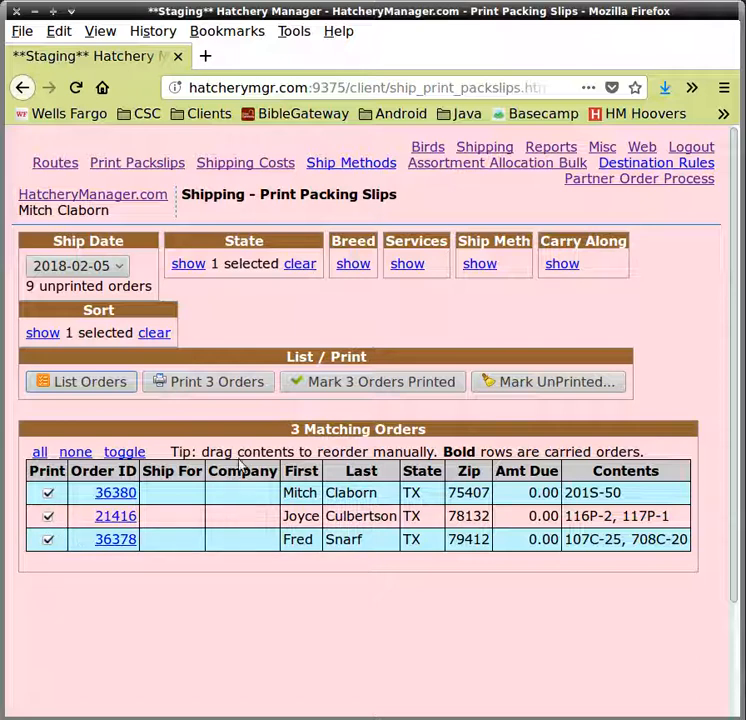
pyautogui.click(231, 383)
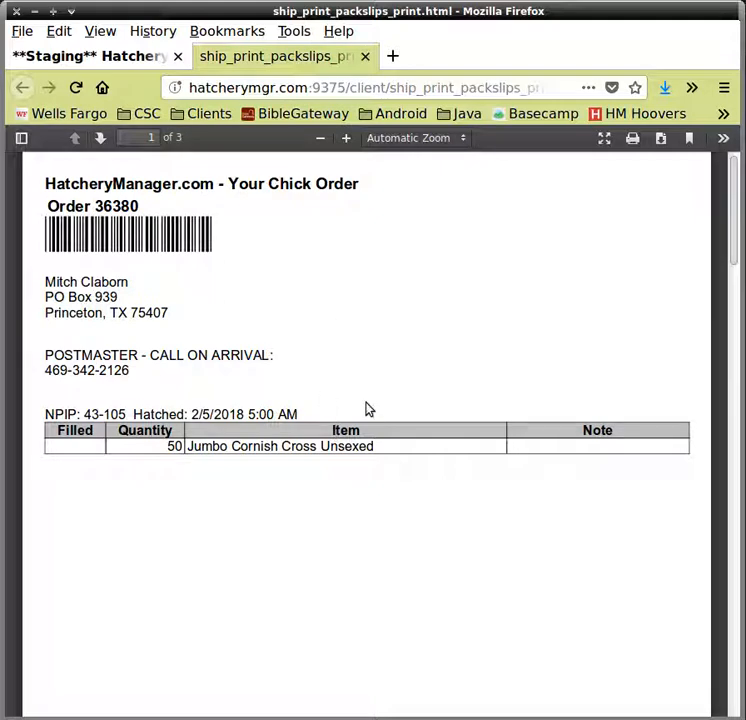
pyautogui.scroll(-10, 366, 408)
pyautogui.scroll(5, 366, 408)
pyautogui.scroll(-9, 366, 408)
pyautogui.scroll(1, 366, 408)
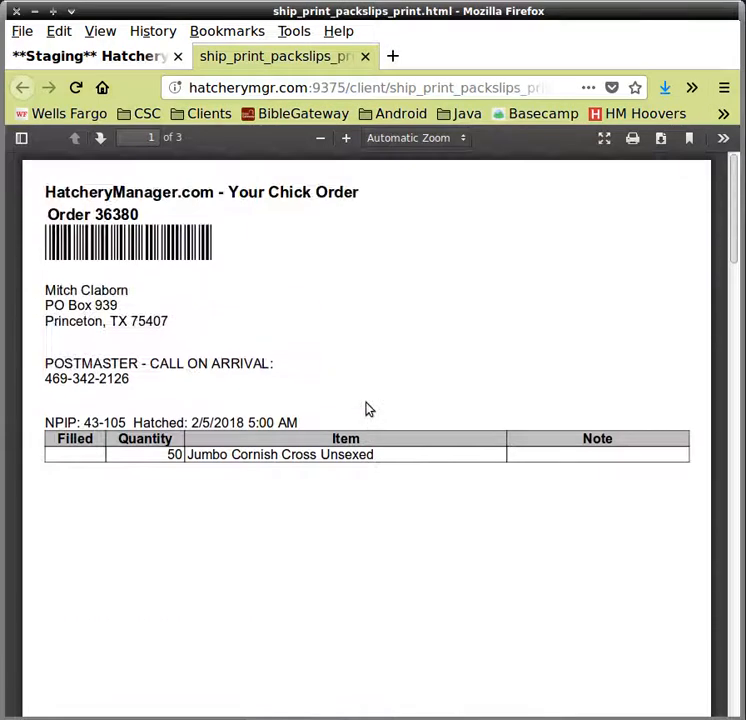
pyautogui.click(629, 146)
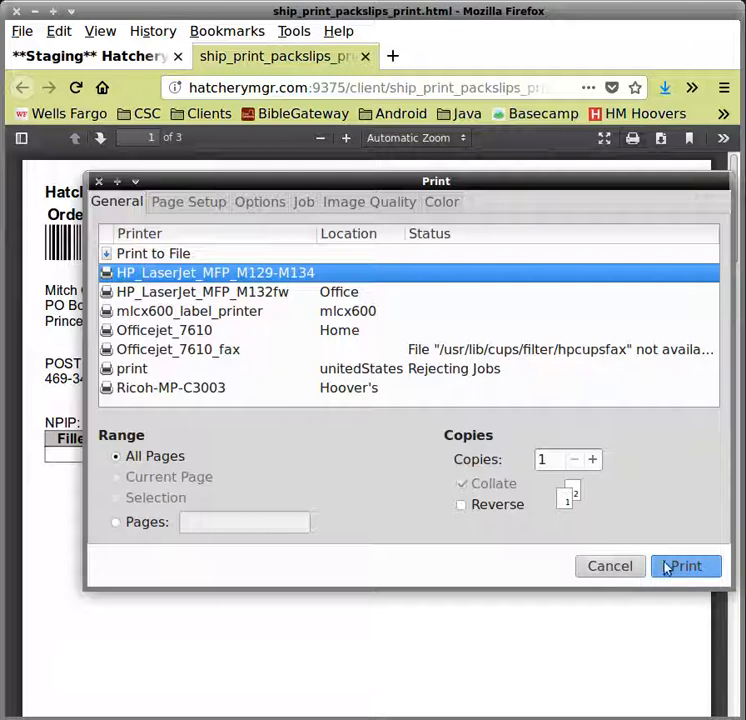
pyautogui.click(611, 566)
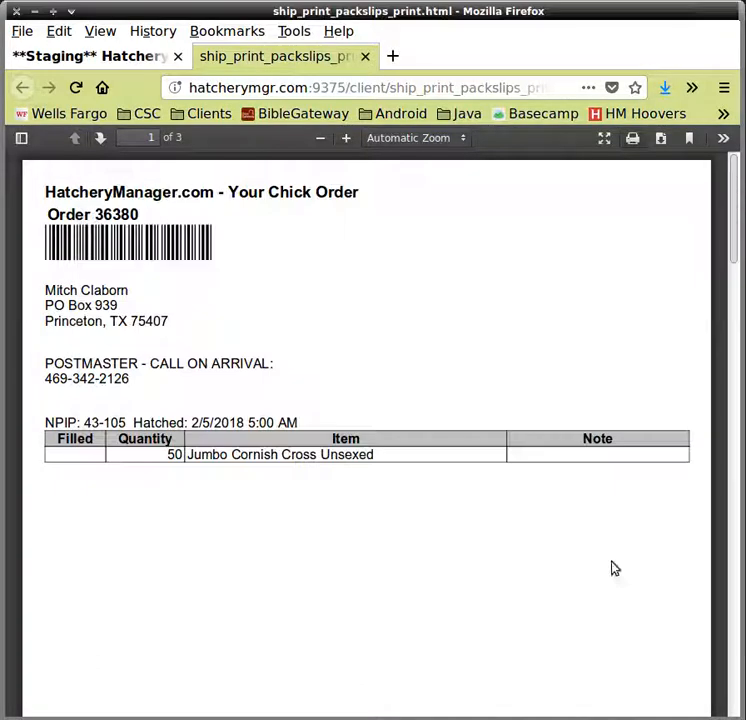
# - Close the packing slip document, mark the Texas orders as printed, and refresh the order list
pyautogui.click(366, 57)
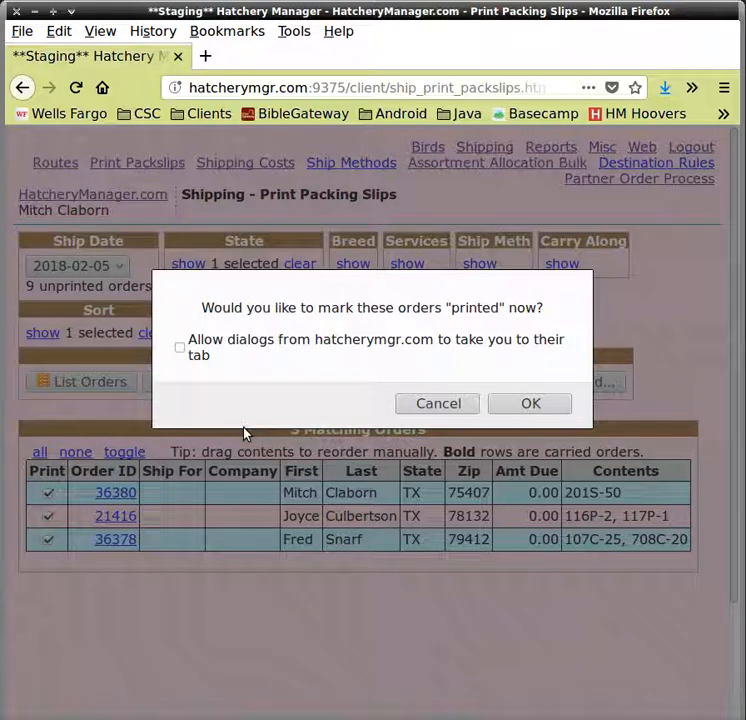
pyautogui.click(516, 408)
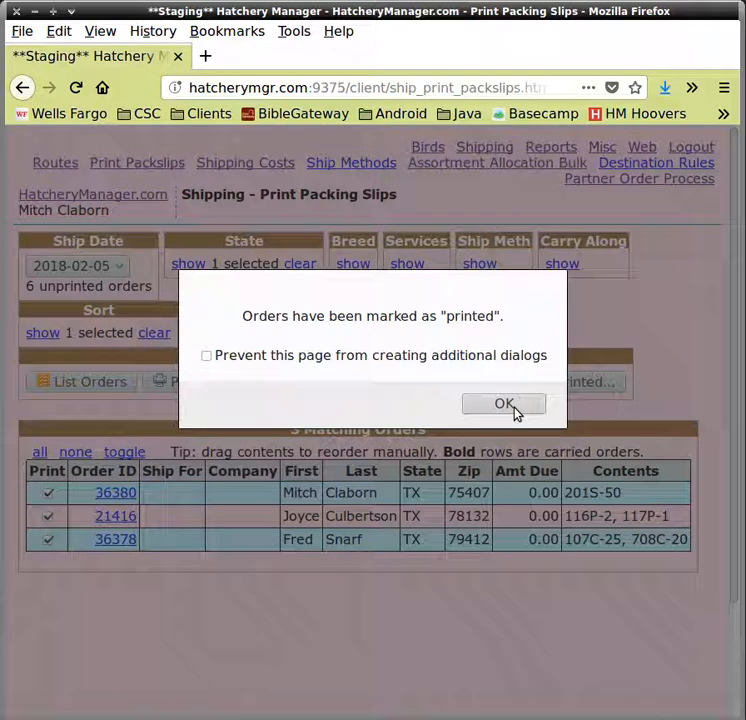
pyautogui.click(516, 409)
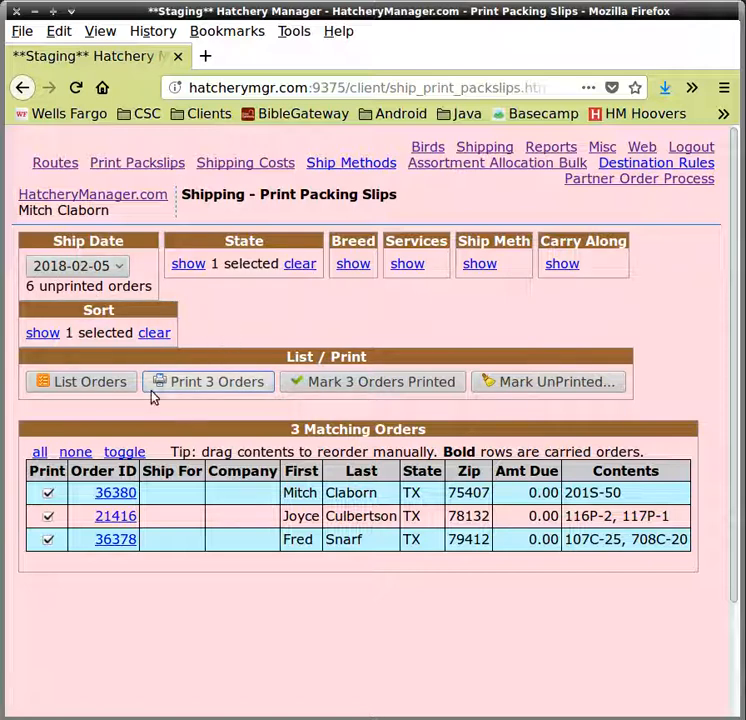
pyautogui.click(75, 383)
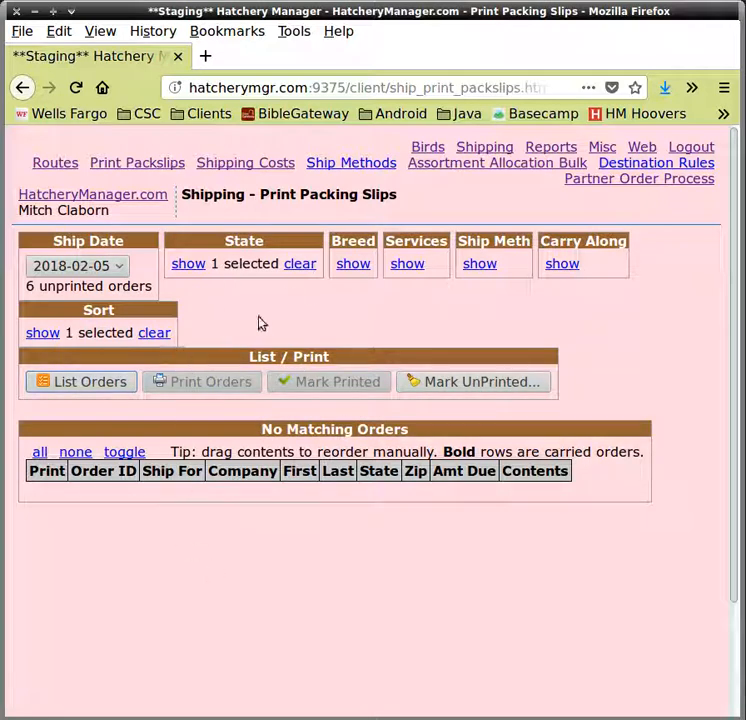
# - Clear the State filter and the sort selection, and list the remaining unprinted orders
pyautogui.click(309, 263)
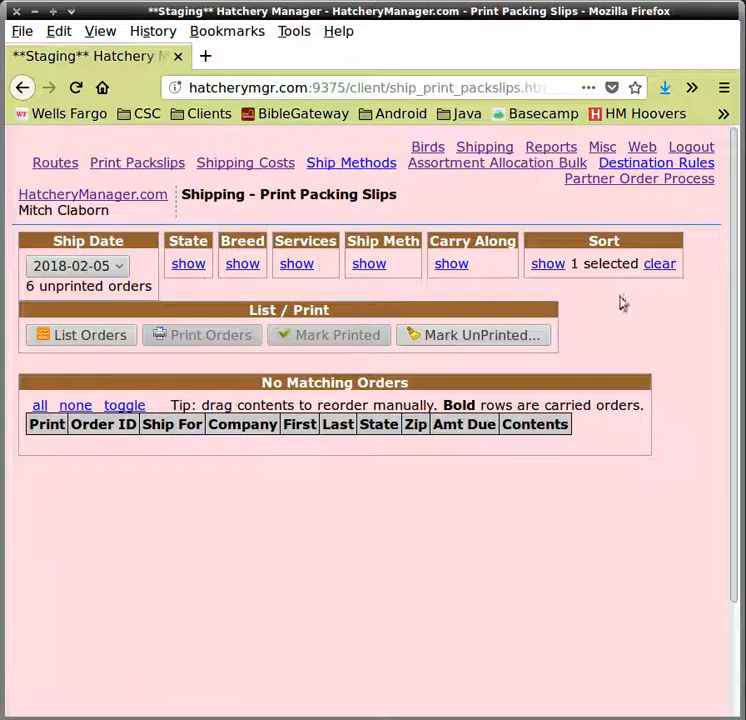
pyautogui.click(668, 264)
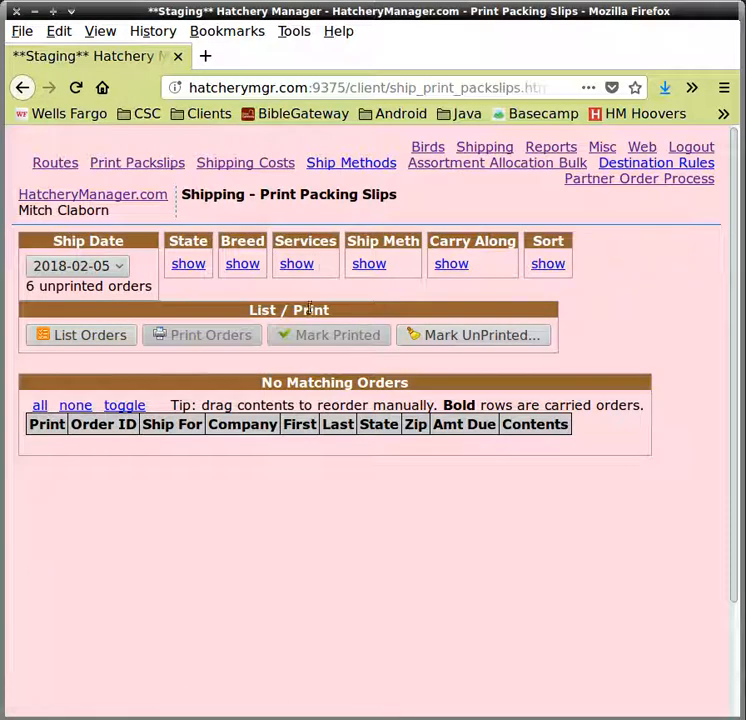
pyautogui.click(98, 340)
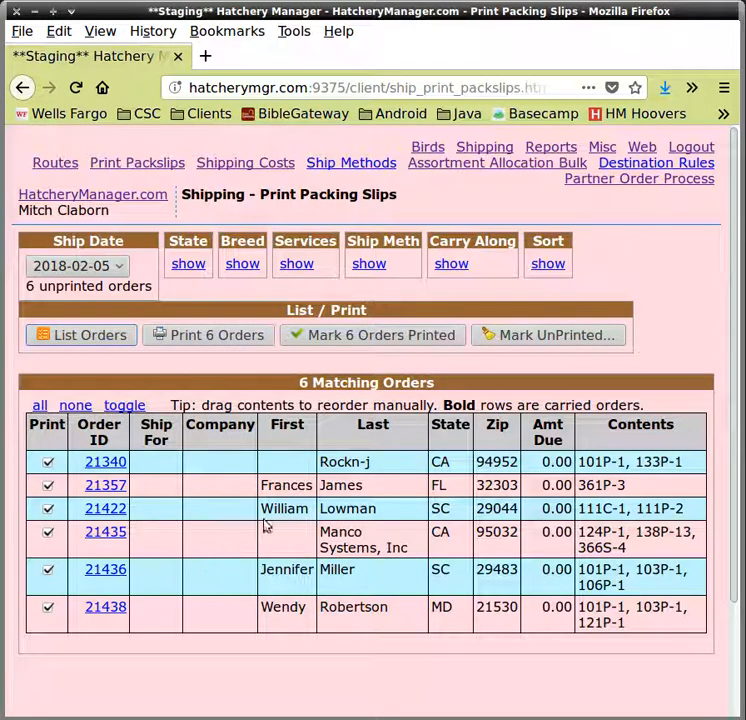
# - Generate the packing slips for all remaining orders, mark those orders as printed, and refresh the list
pyautogui.click(225, 337)
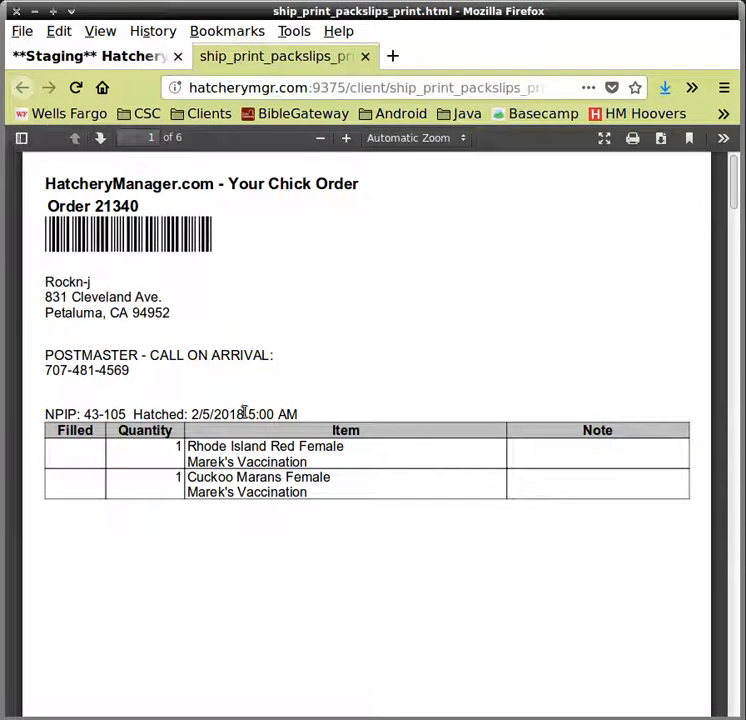
pyautogui.scroll(-6, 321, 441)
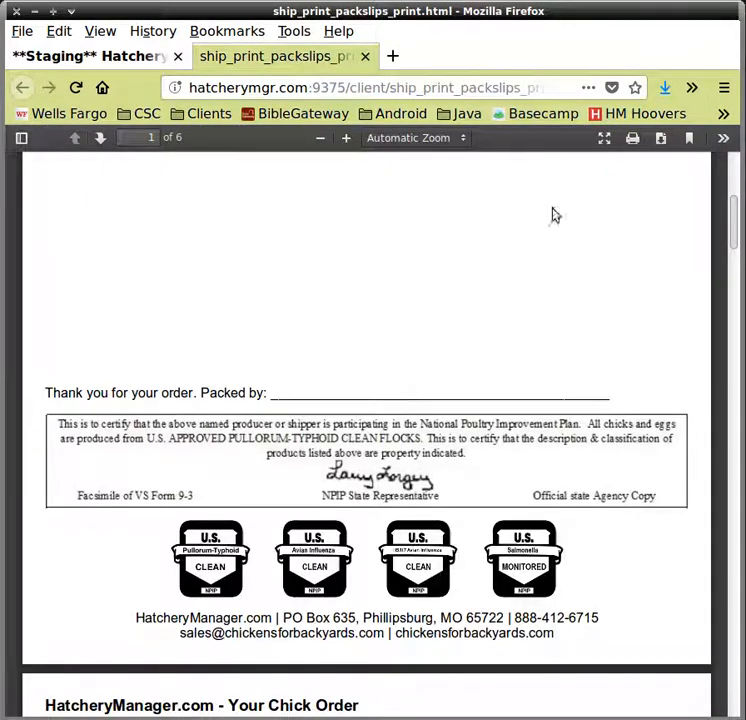
pyautogui.click(366, 57)
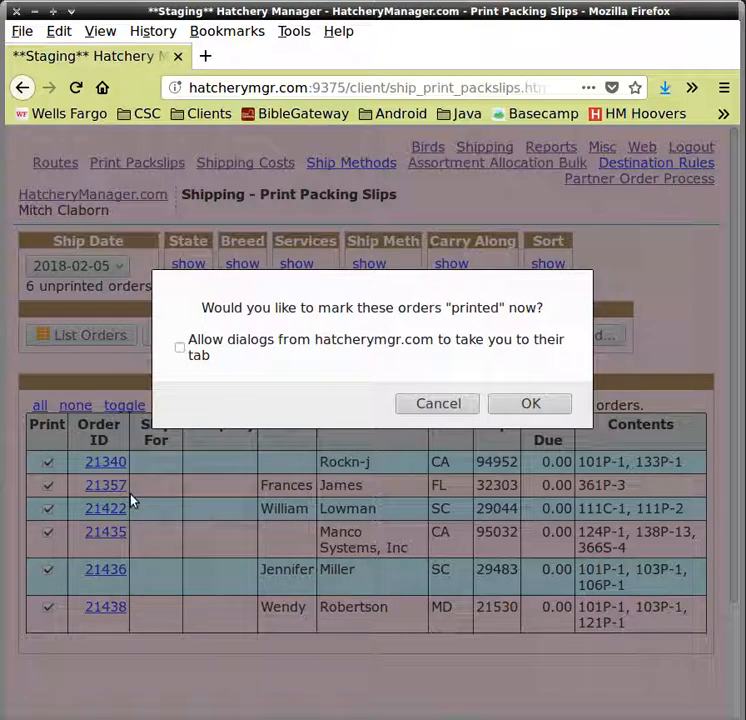
pyautogui.click(530, 408)
pyautogui.click(529, 408)
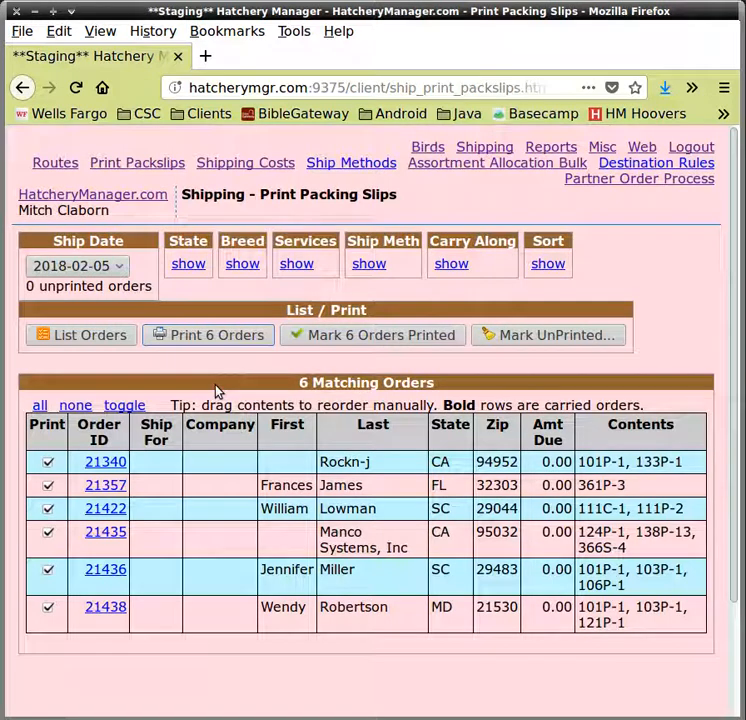
pyautogui.click(78, 343)
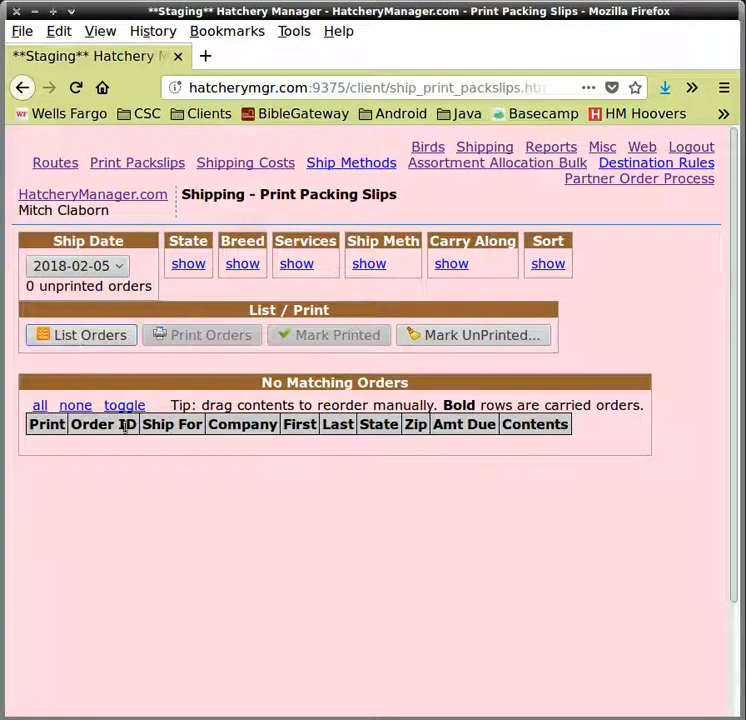